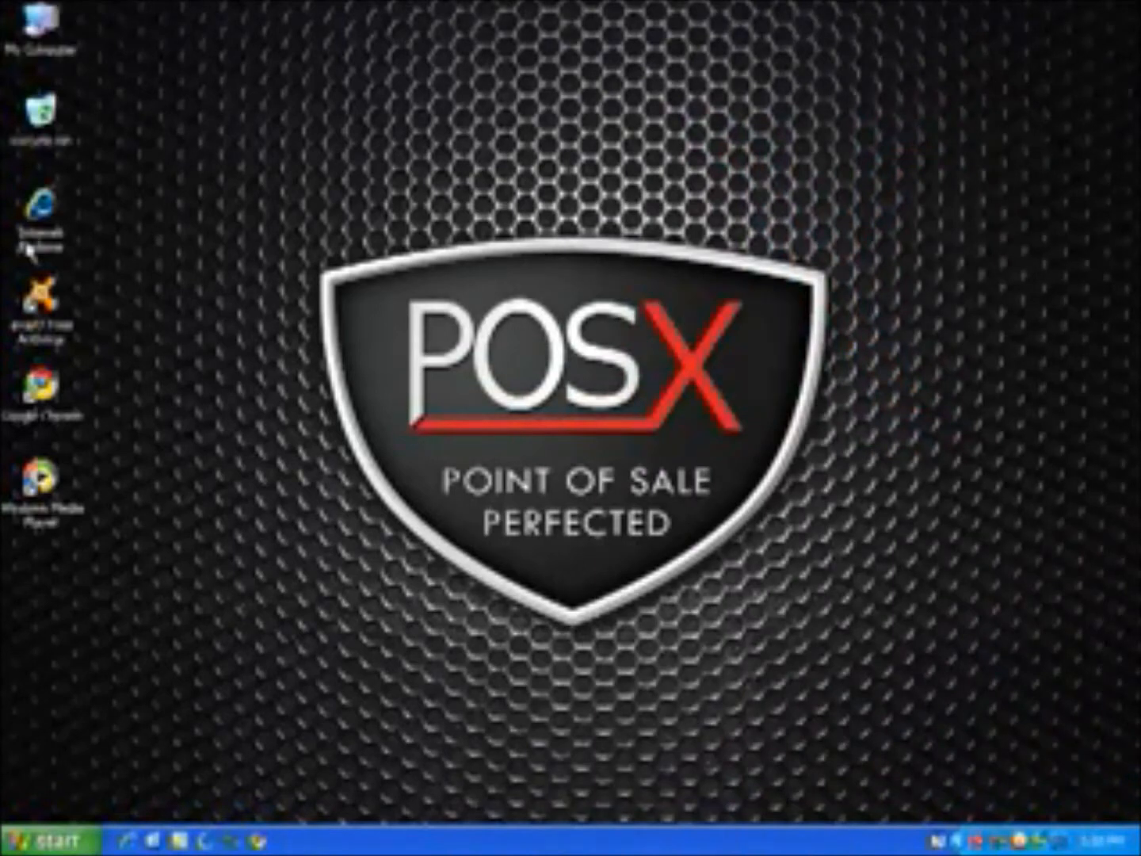
click(31, 243)
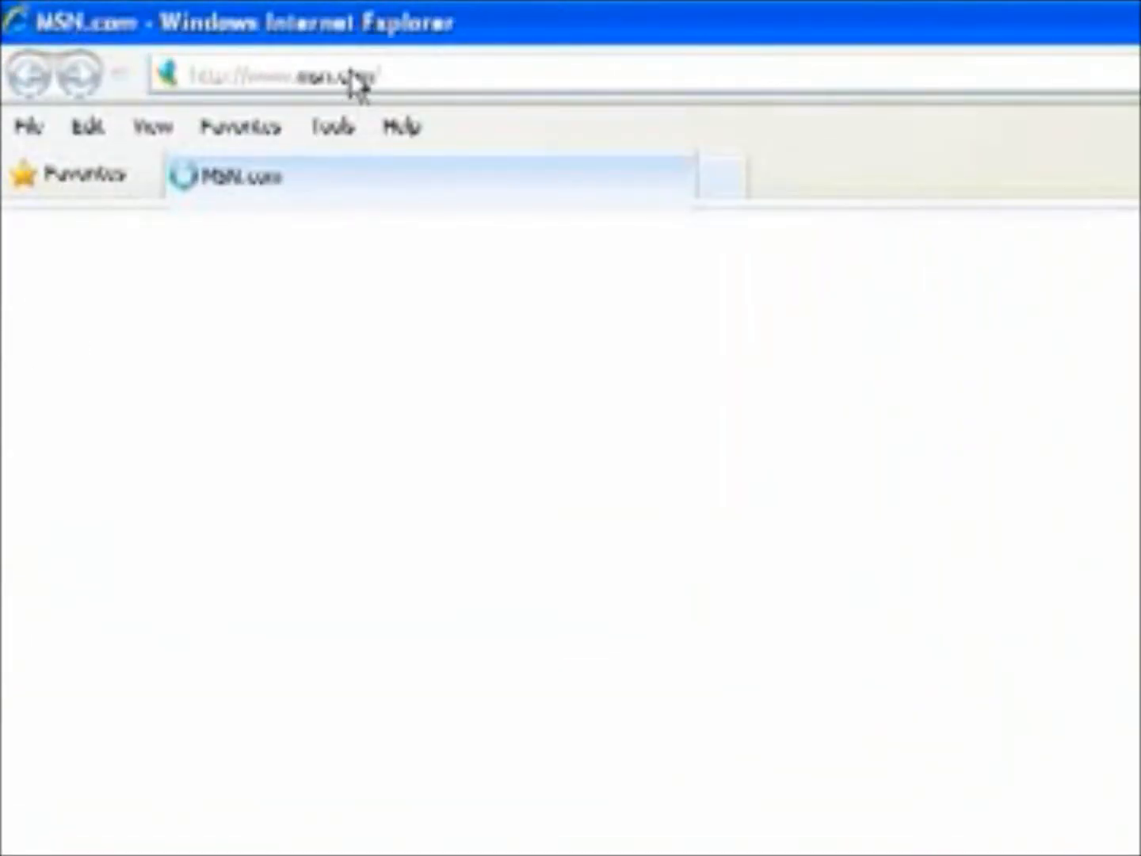
click(362, 81)
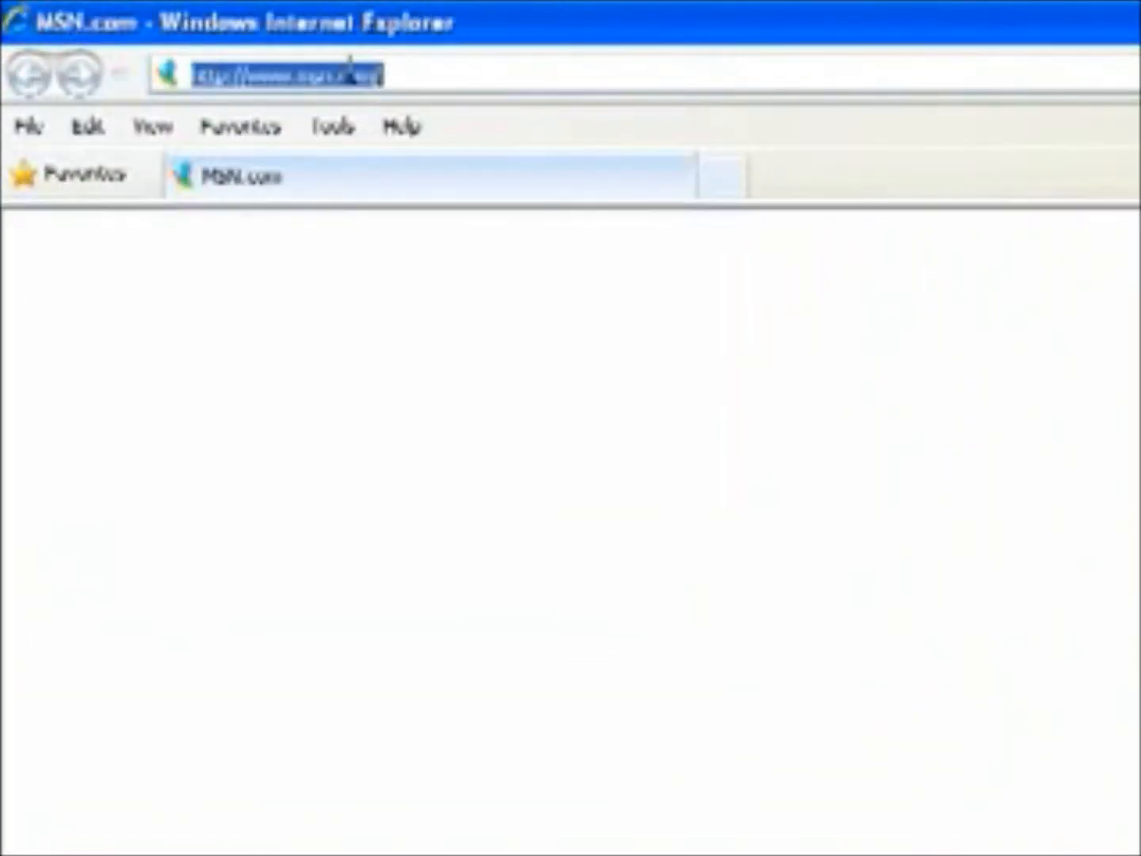
text(www.p)
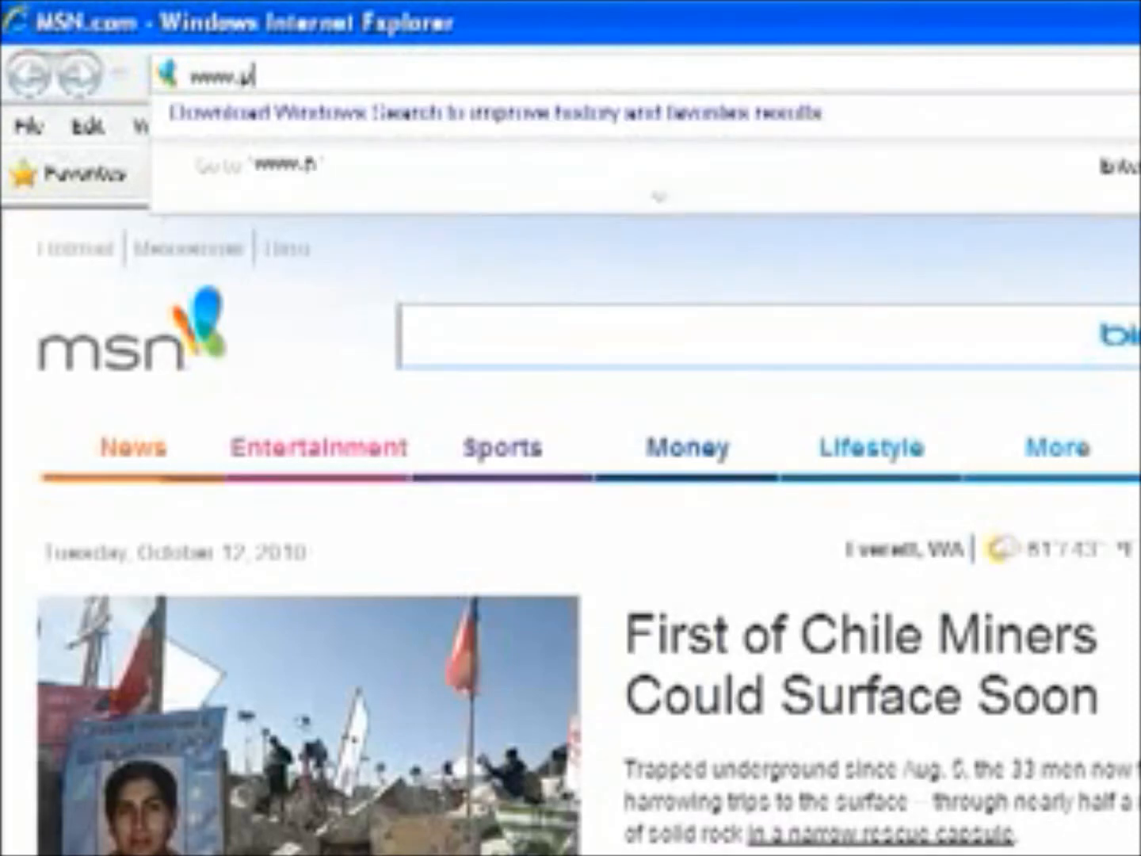
text(os-x.com)
key(Return)
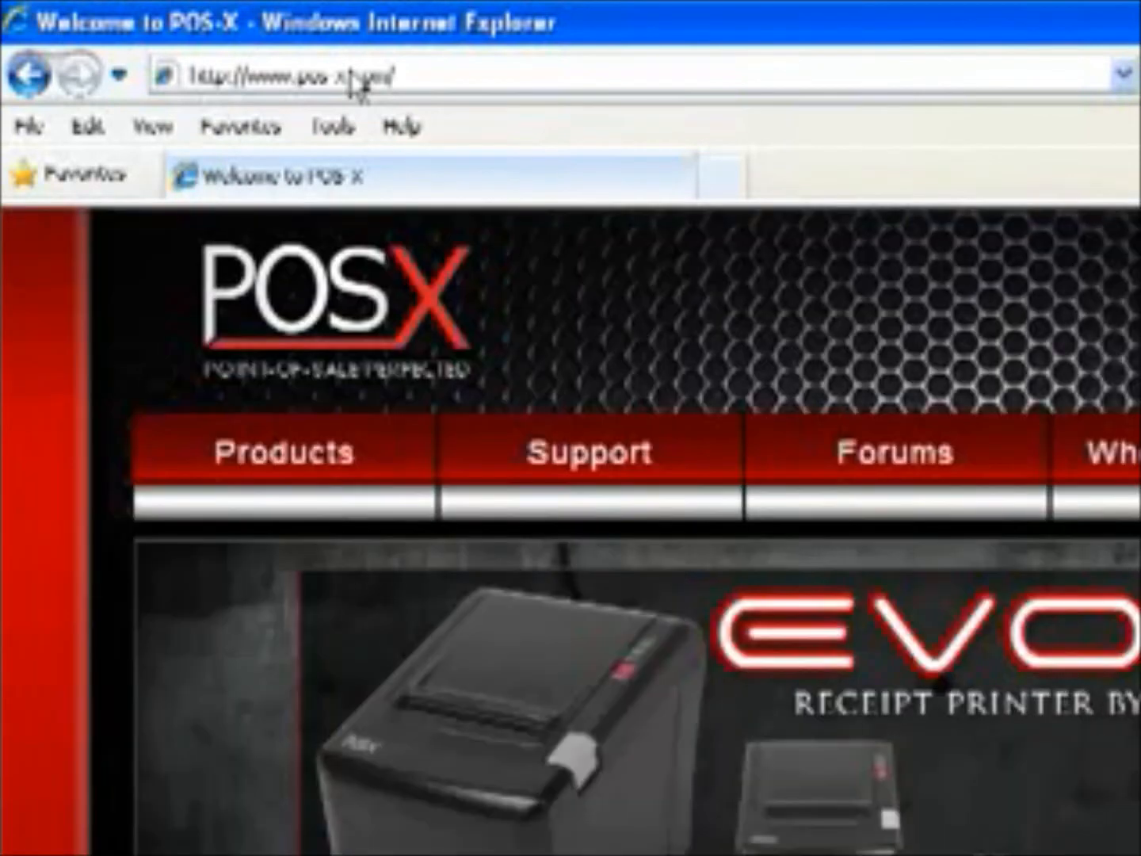
mouse_move(589, 452)
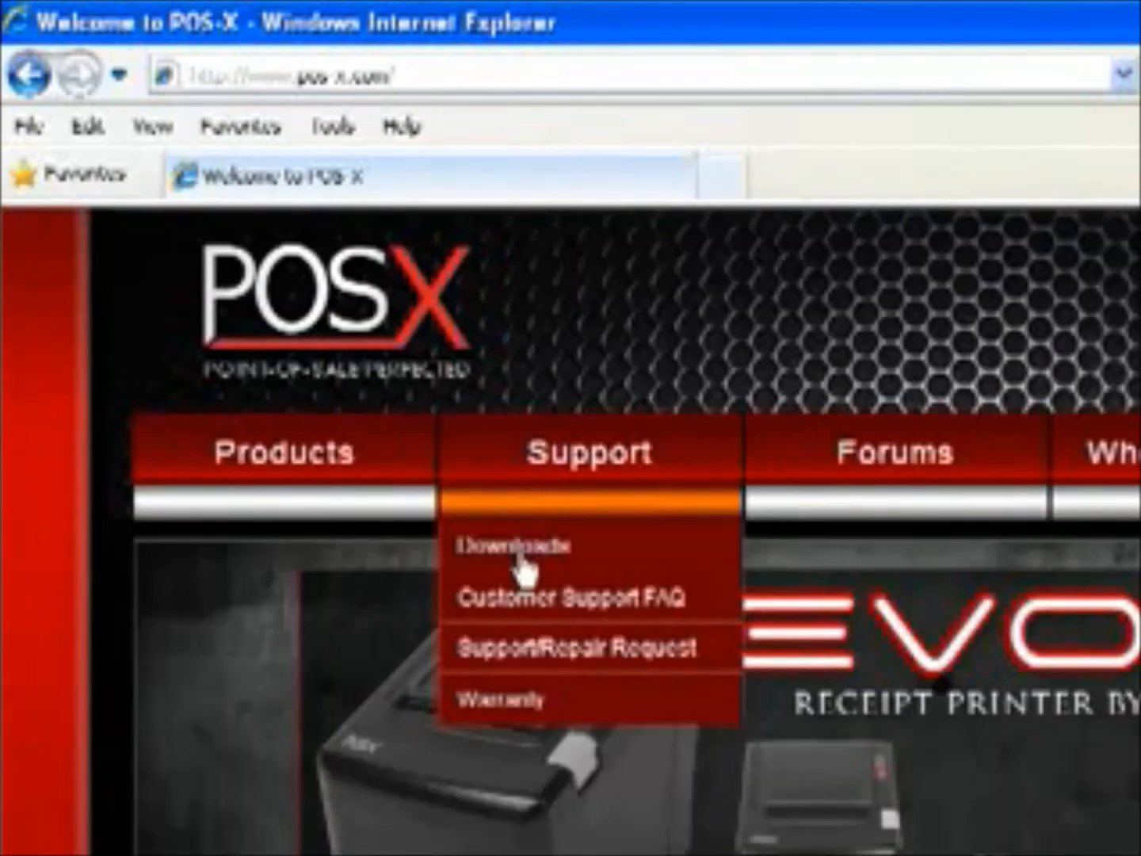
click(524, 564)
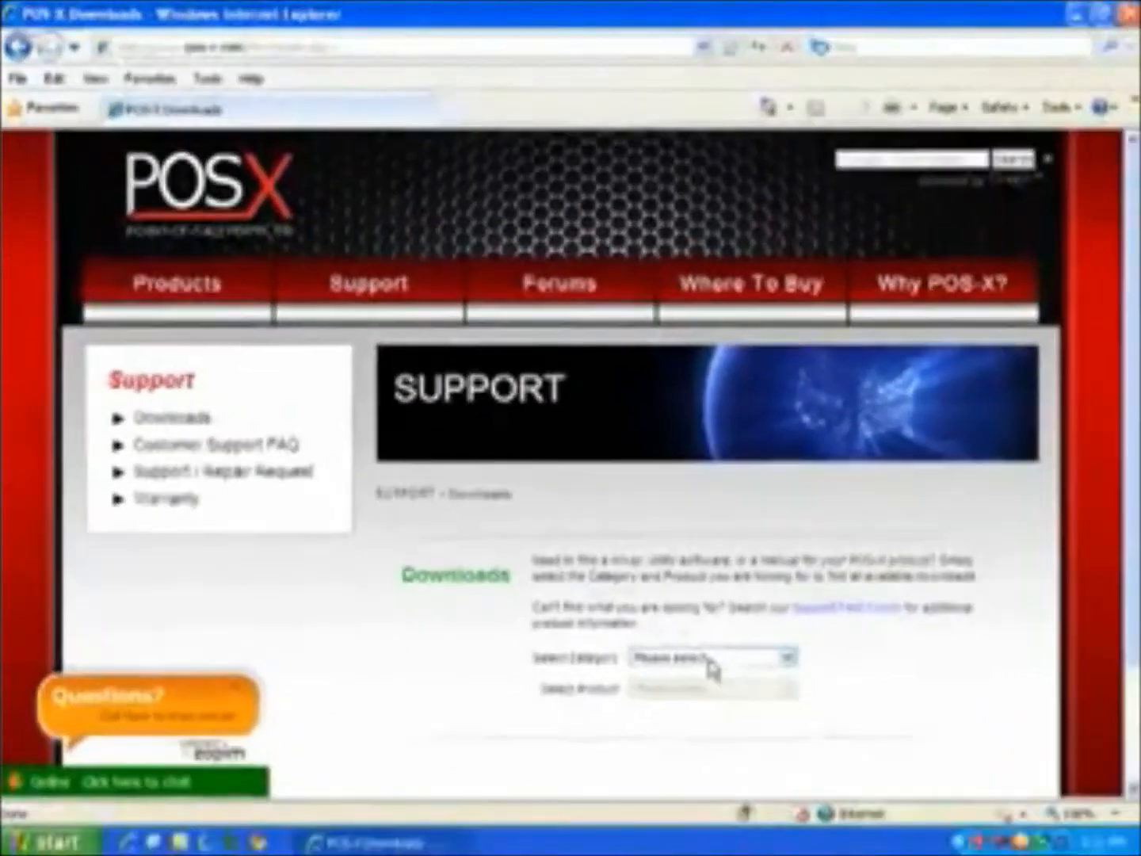
Choose category TouchScreen Monitors and product EVO Touch Monitor to list its downloads.
click(713, 657)
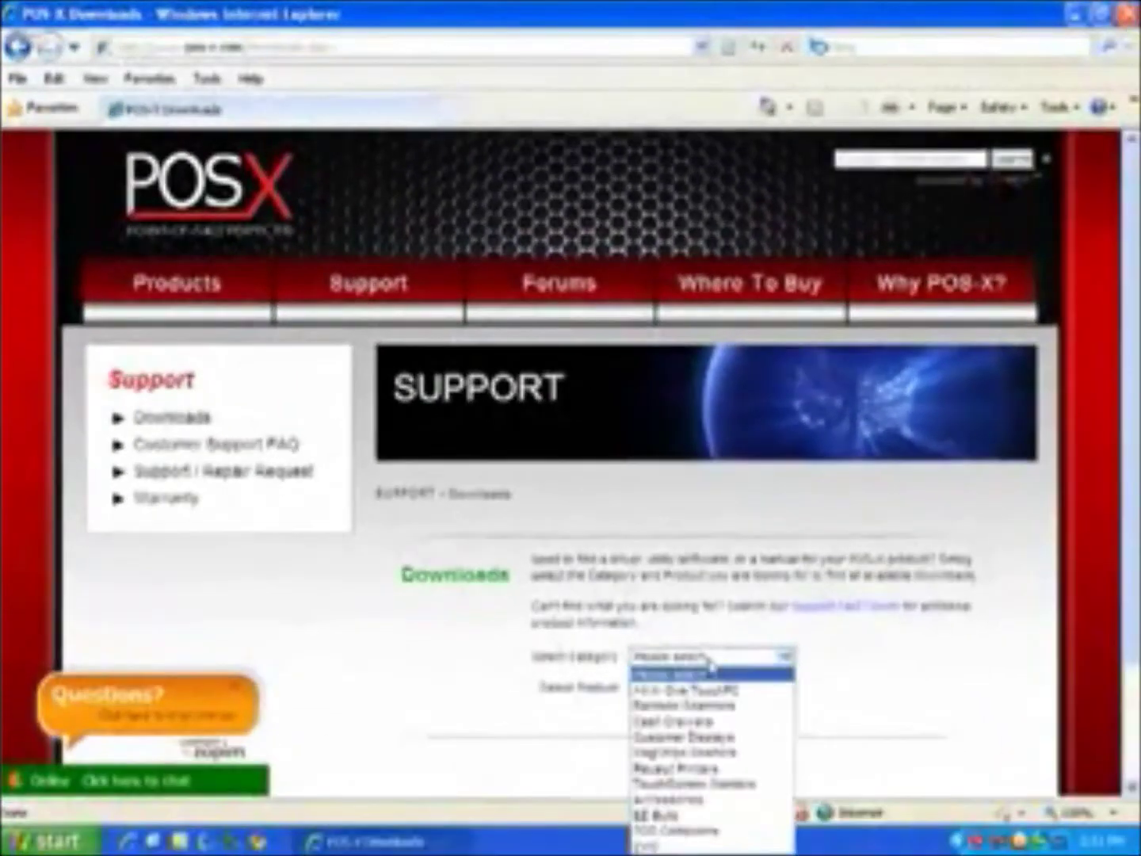
click(687, 785)
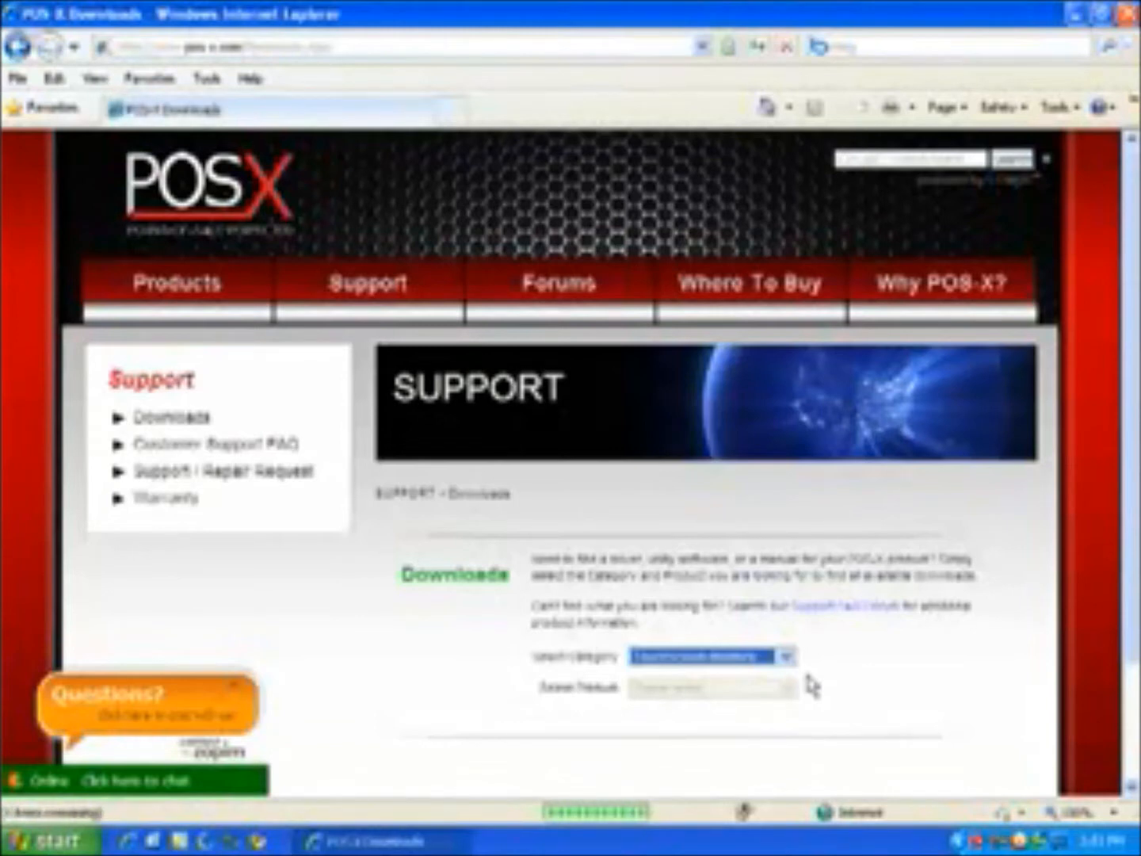
click(781, 692)
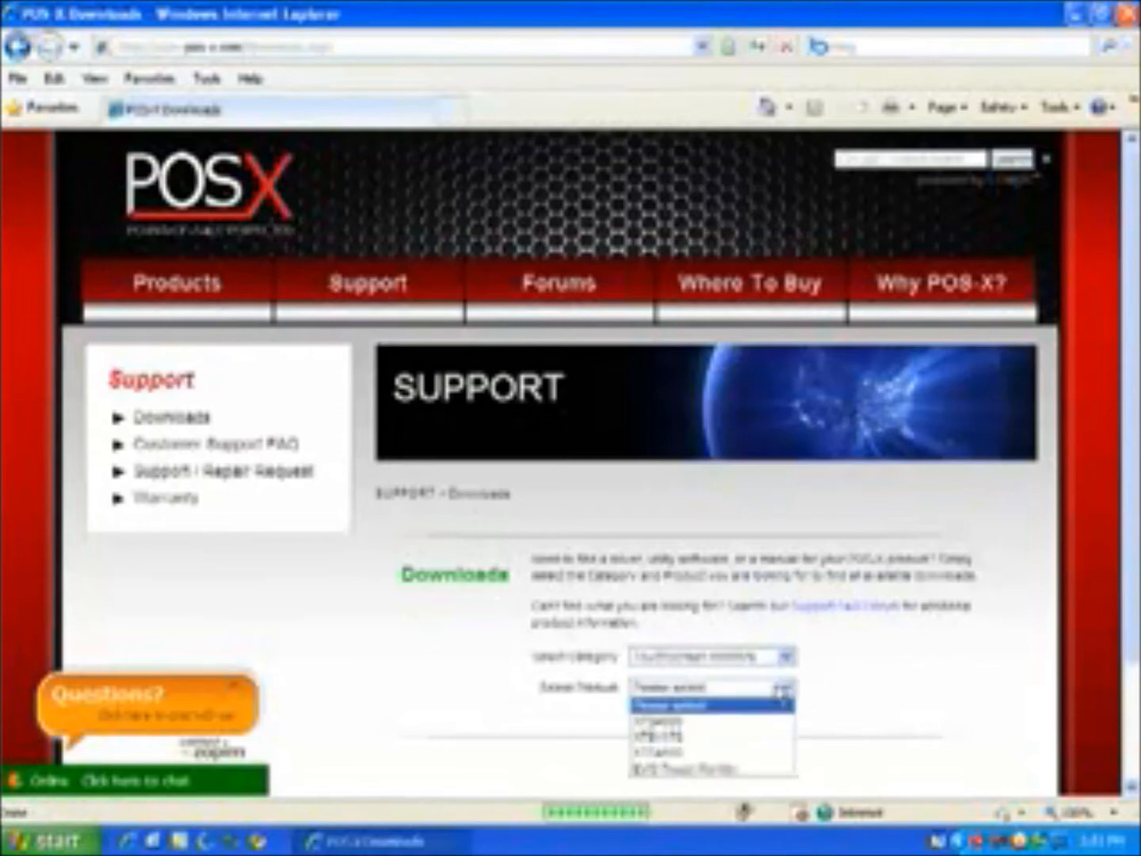
click(644, 772)
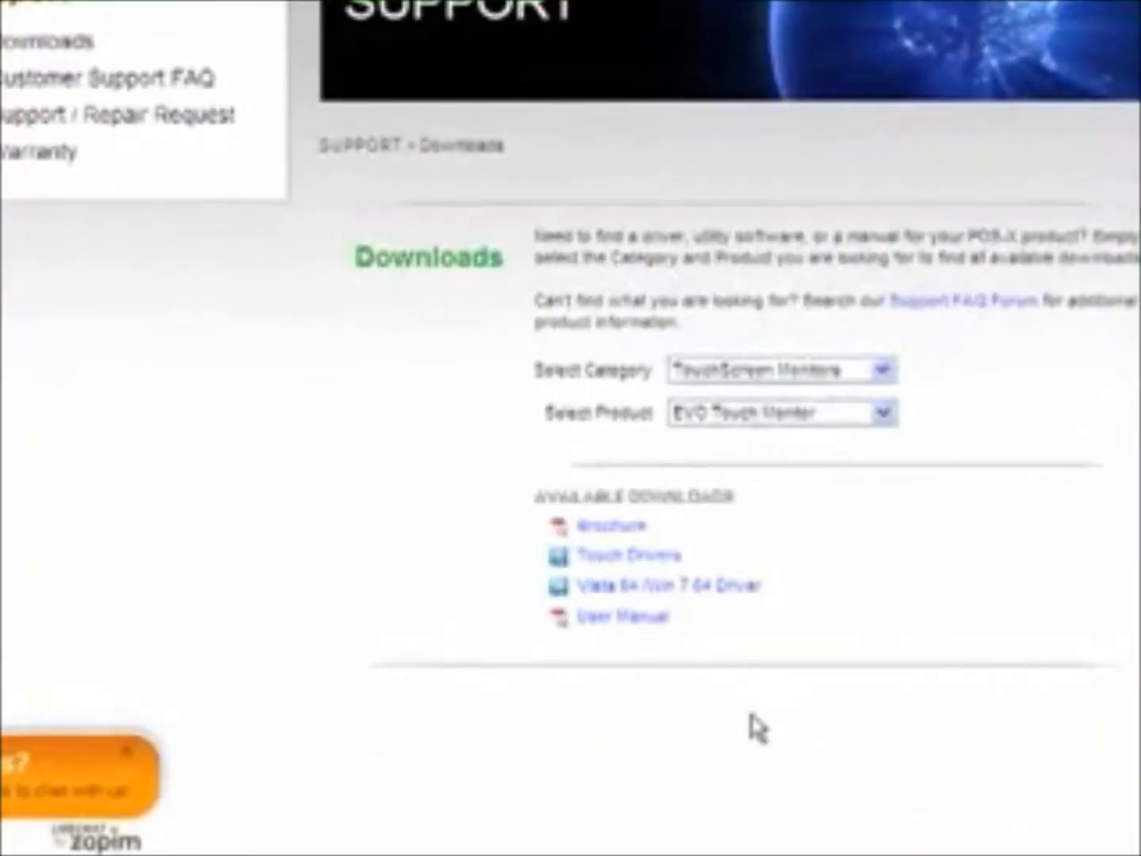
Download the Touch Drivers file EVO-Touch.exe and run it immediately.
click(649, 562)
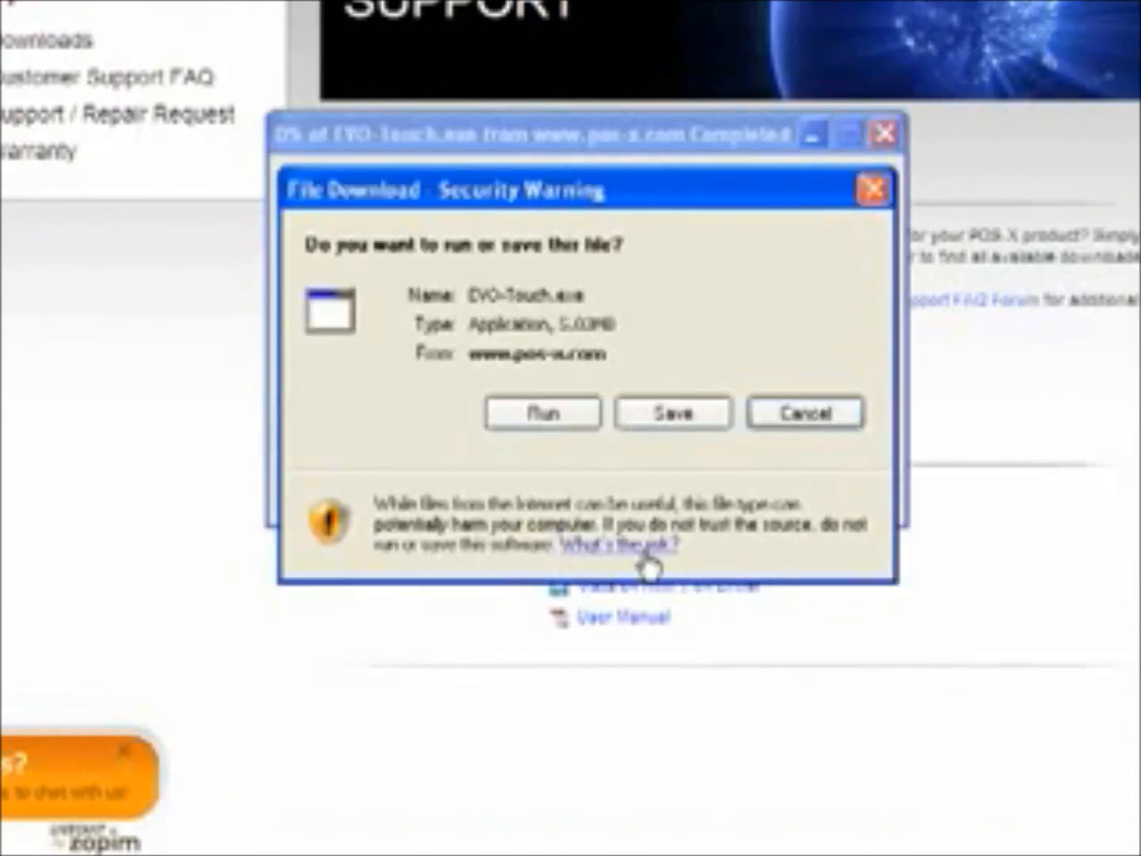
click(544, 415)
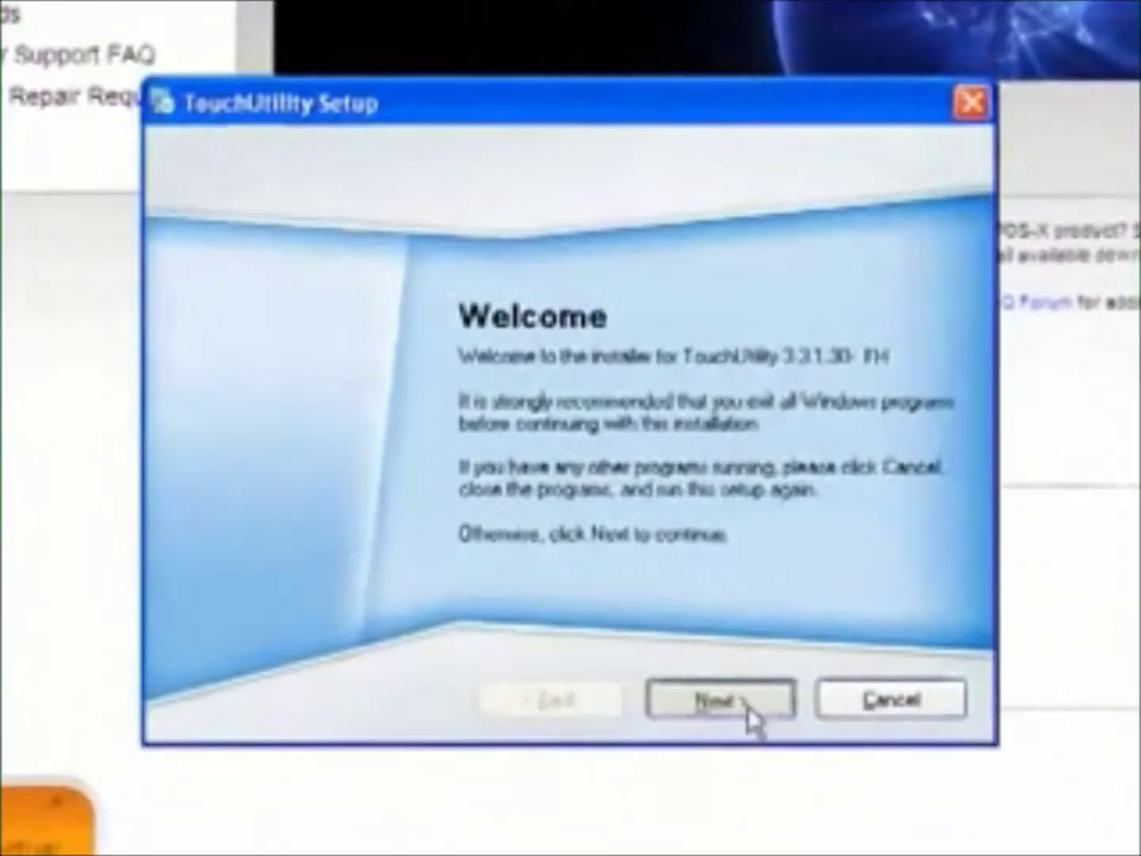
Agree to the license, keep default install and shortcut folders with RS232 and USB options, and begin installing.
click(668, 617)
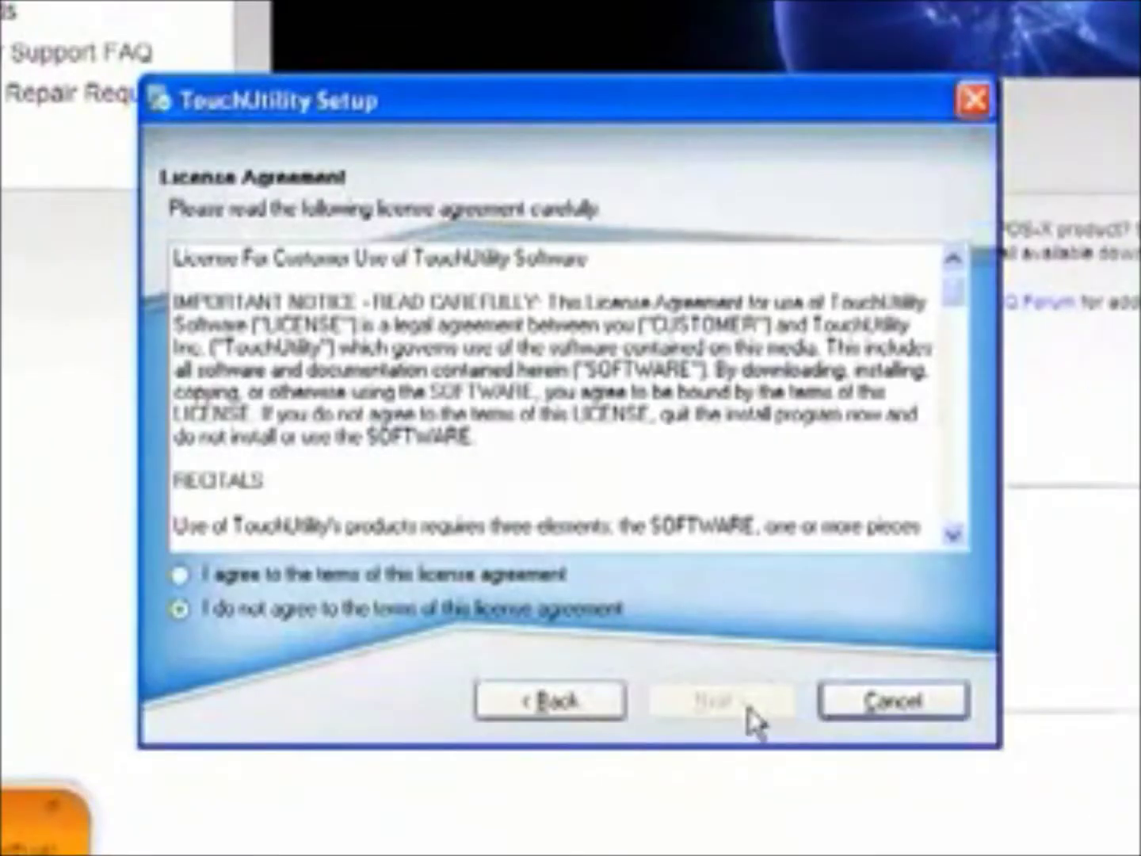
click(561, 576)
click(705, 701)
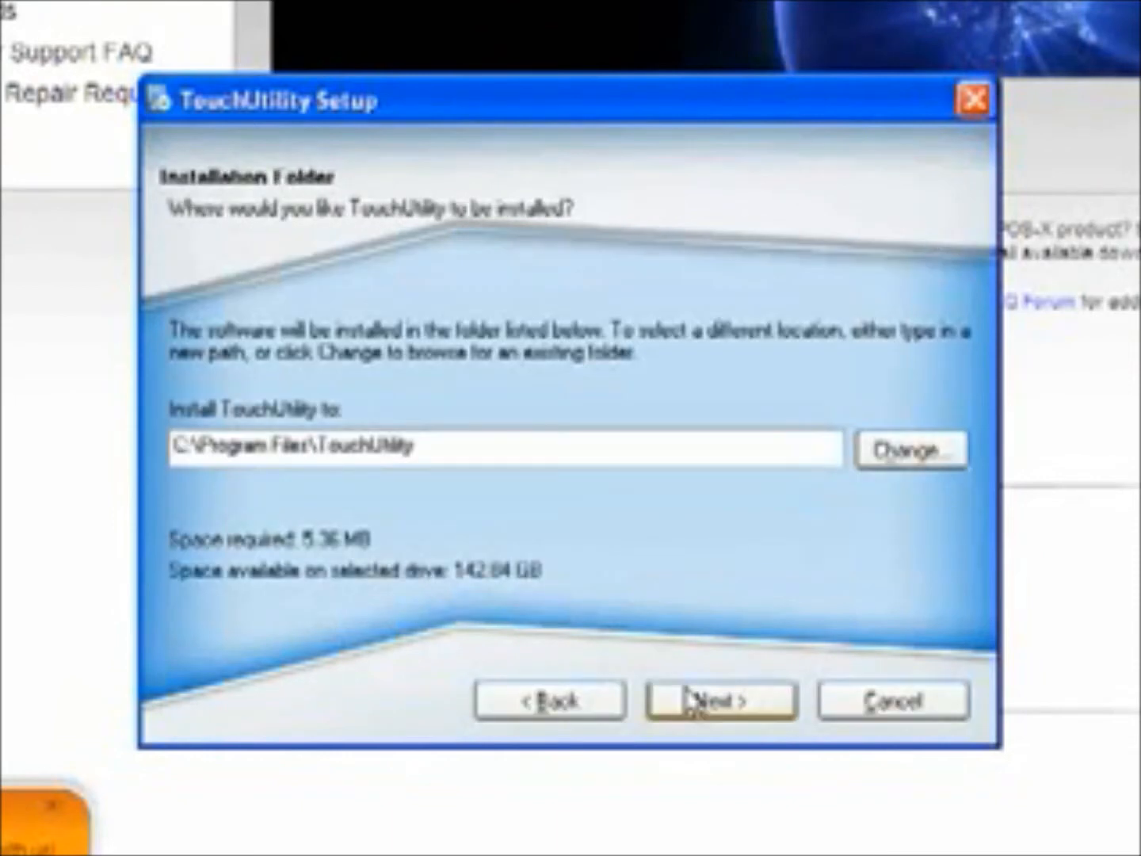
click(691, 704)
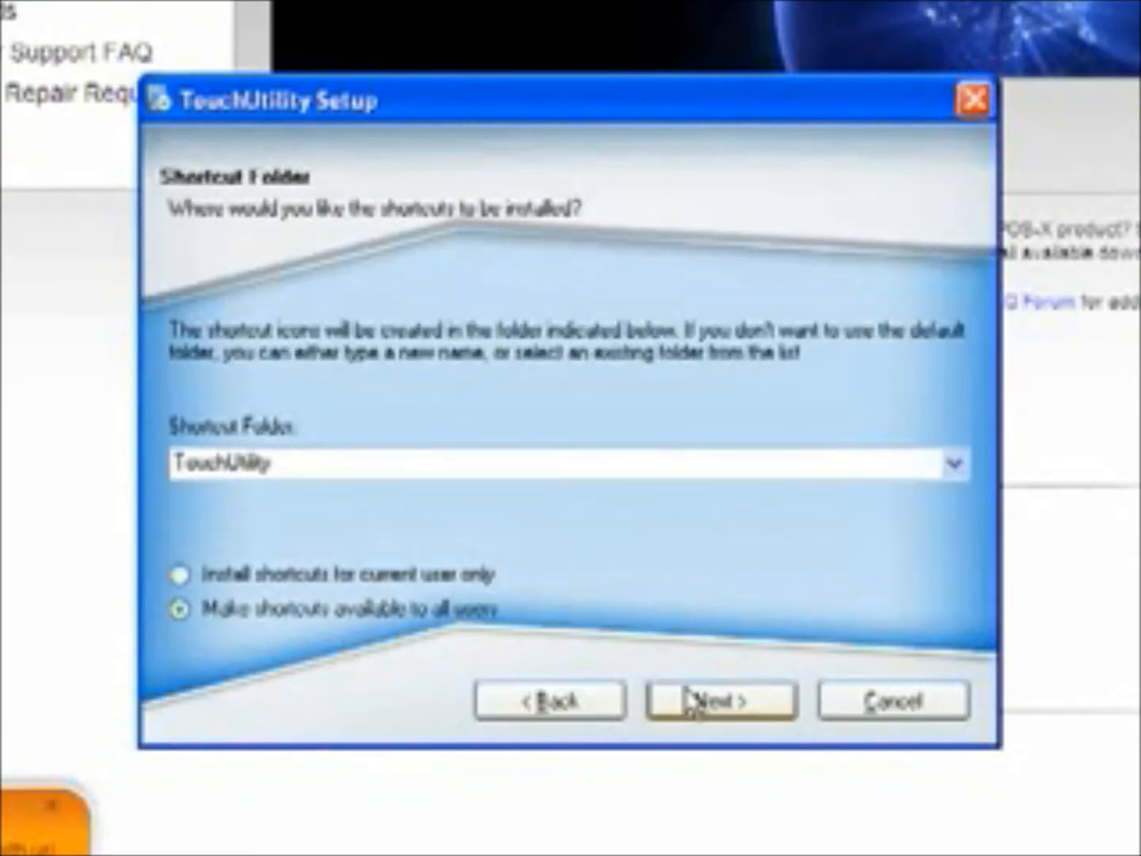
click(696, 702)
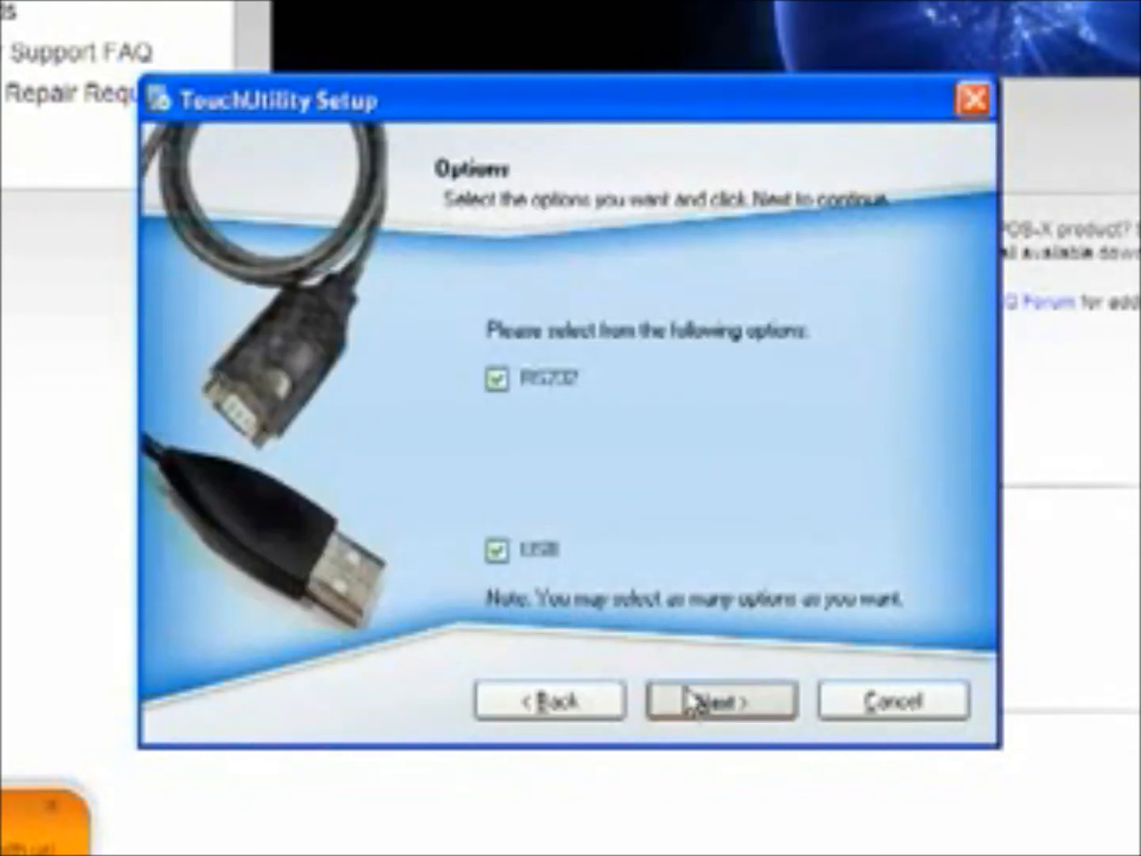
click(696, 702)
click(696, 702)
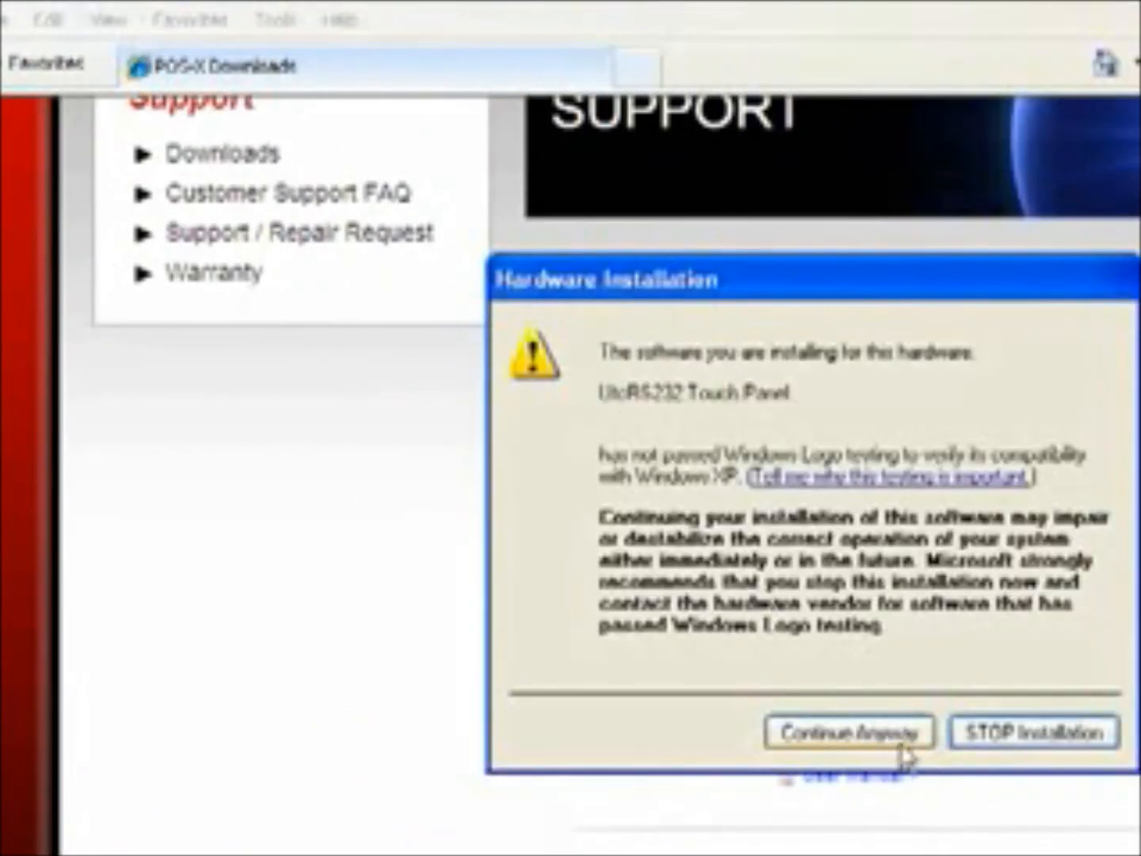
Allow the unsigned RS232 touch panel driver with Continue Anyway and finish TouchUtility Setup.
click(896, 744)
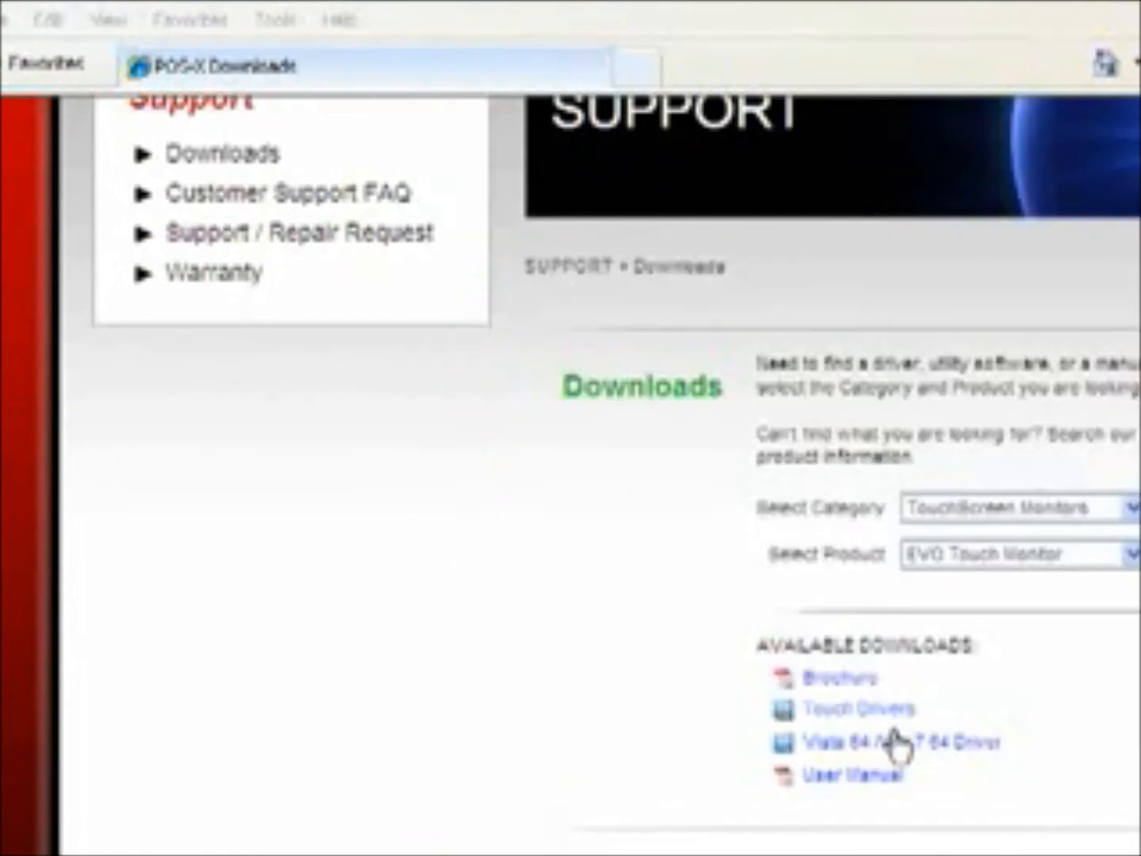
right_click(897, 744)
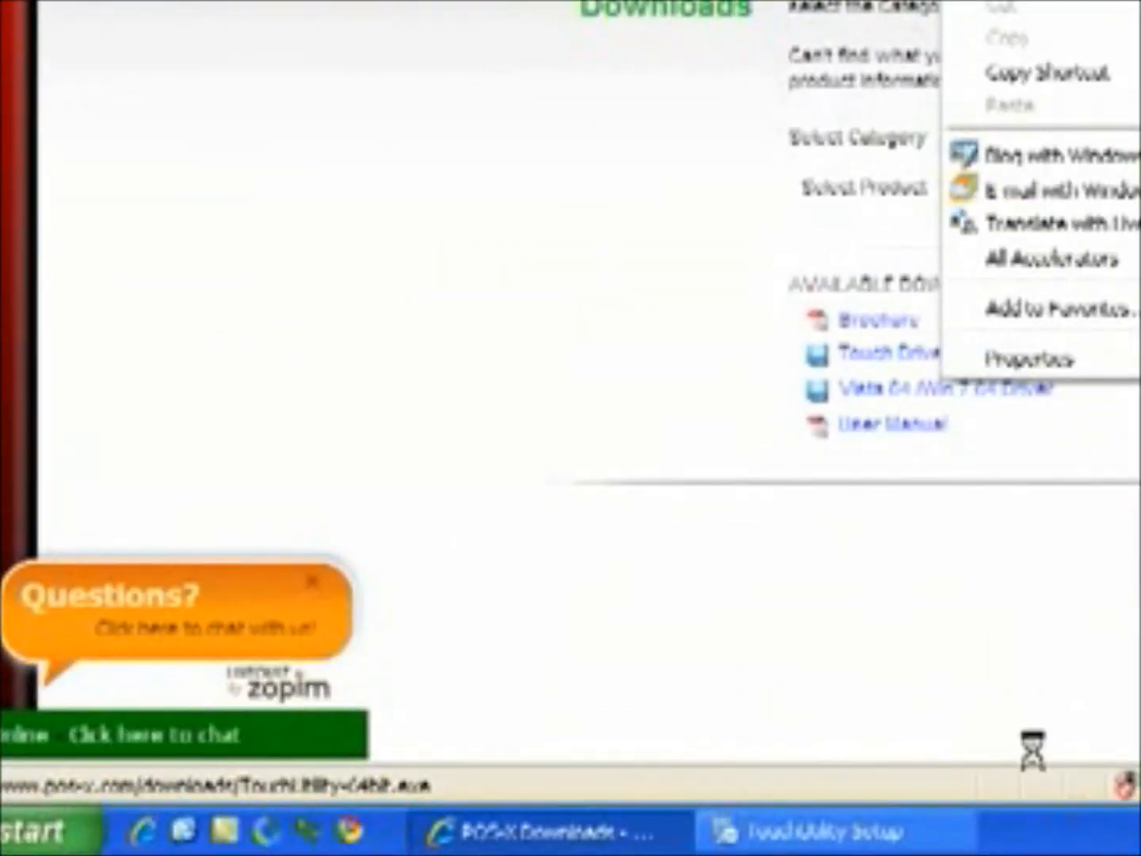
click(1034, 744)
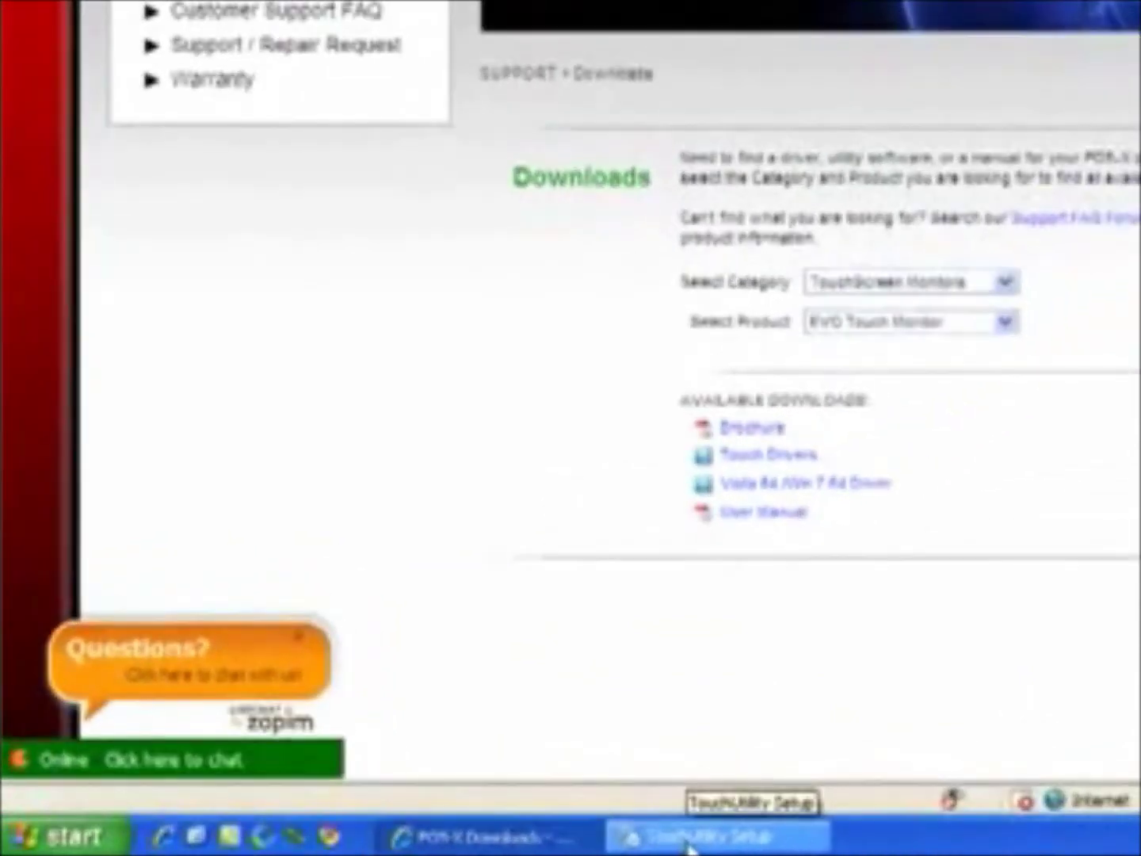
click(739, 842)
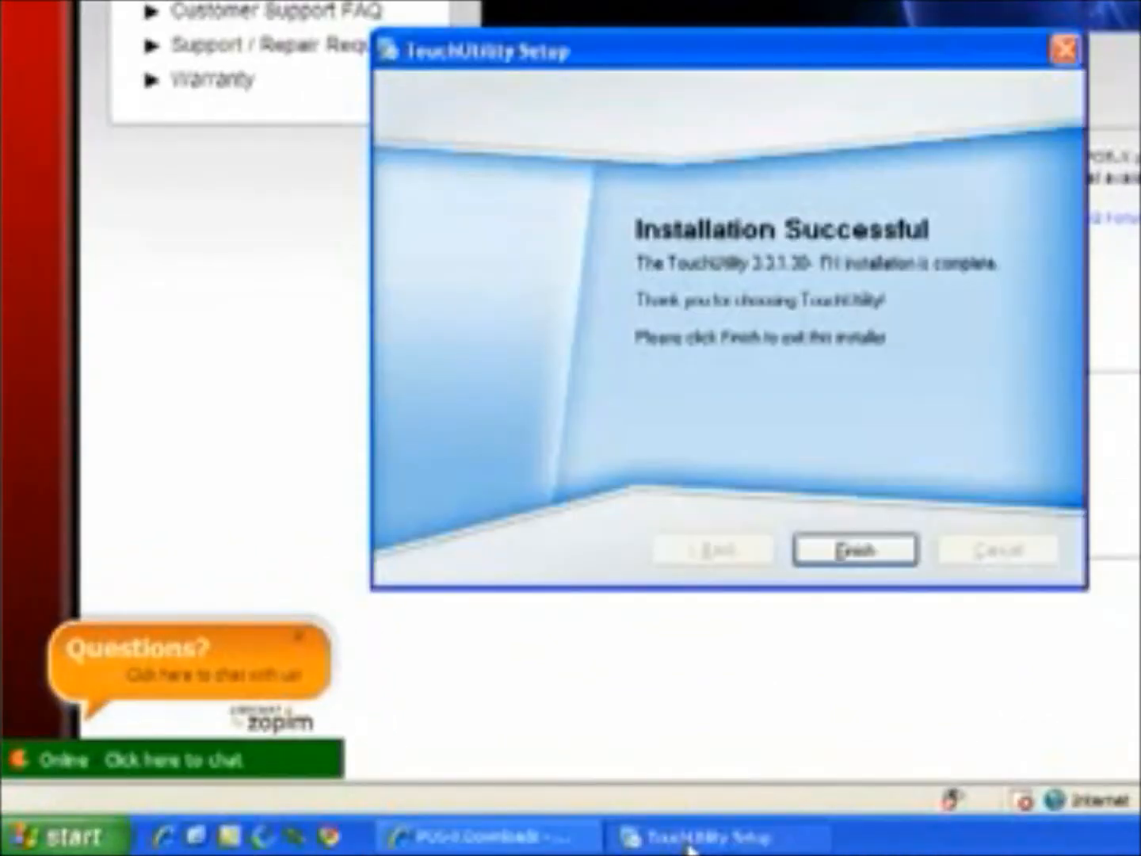
click(856, 552)
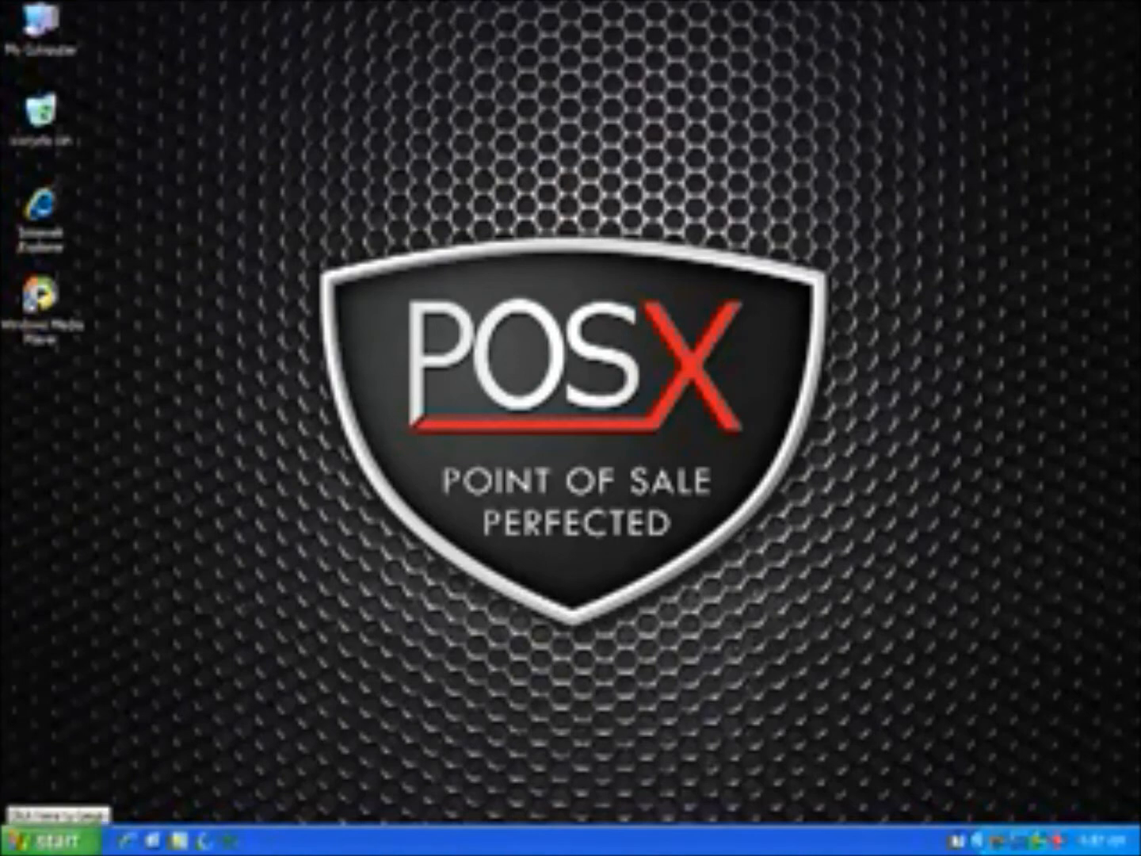
Start the calibration tool from Start > All Programs > TouchUtility.
click(49, 840)
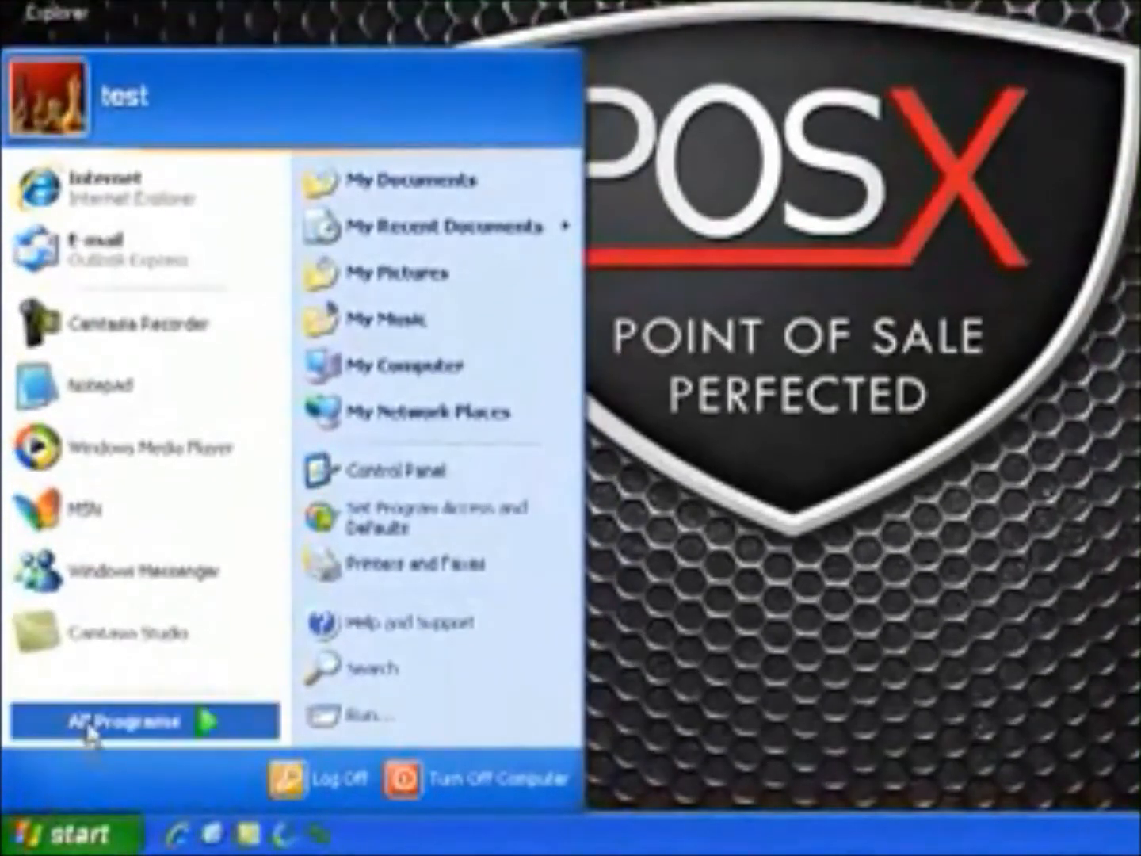
mouse_move(89, 760)
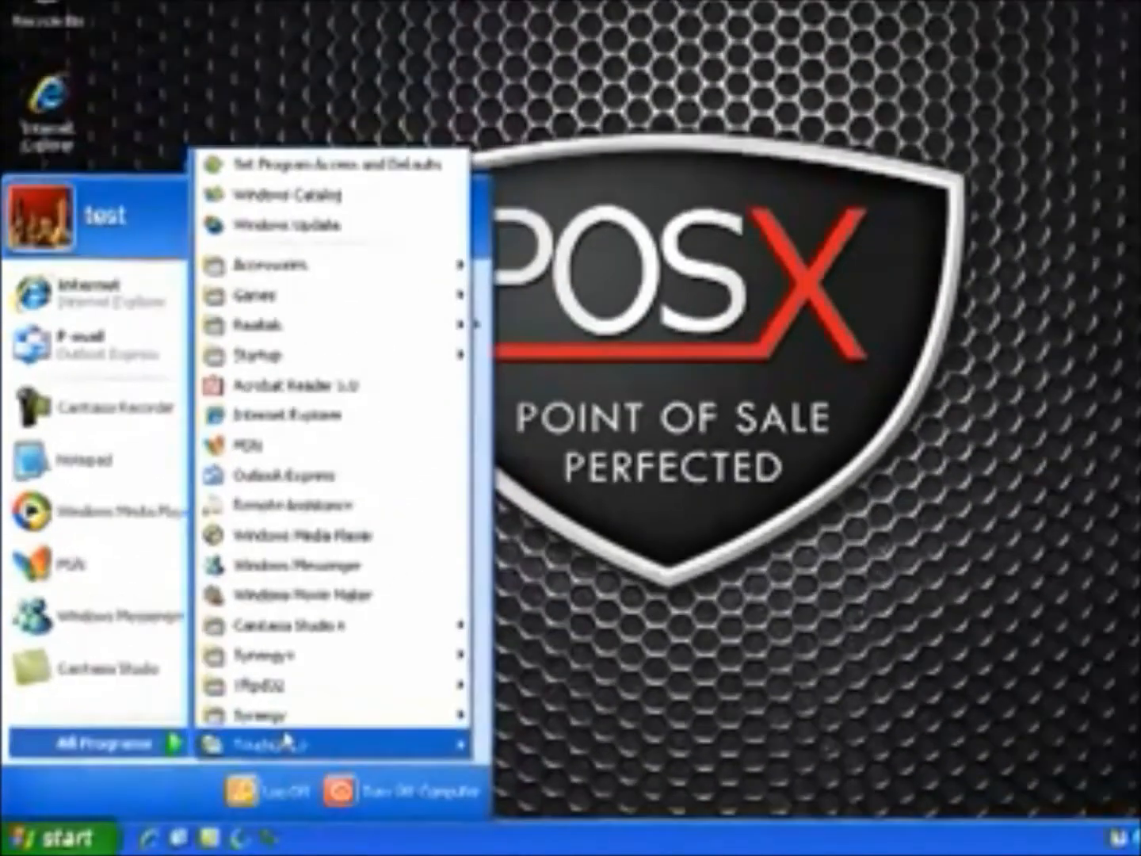
mouse_move(267, 760)
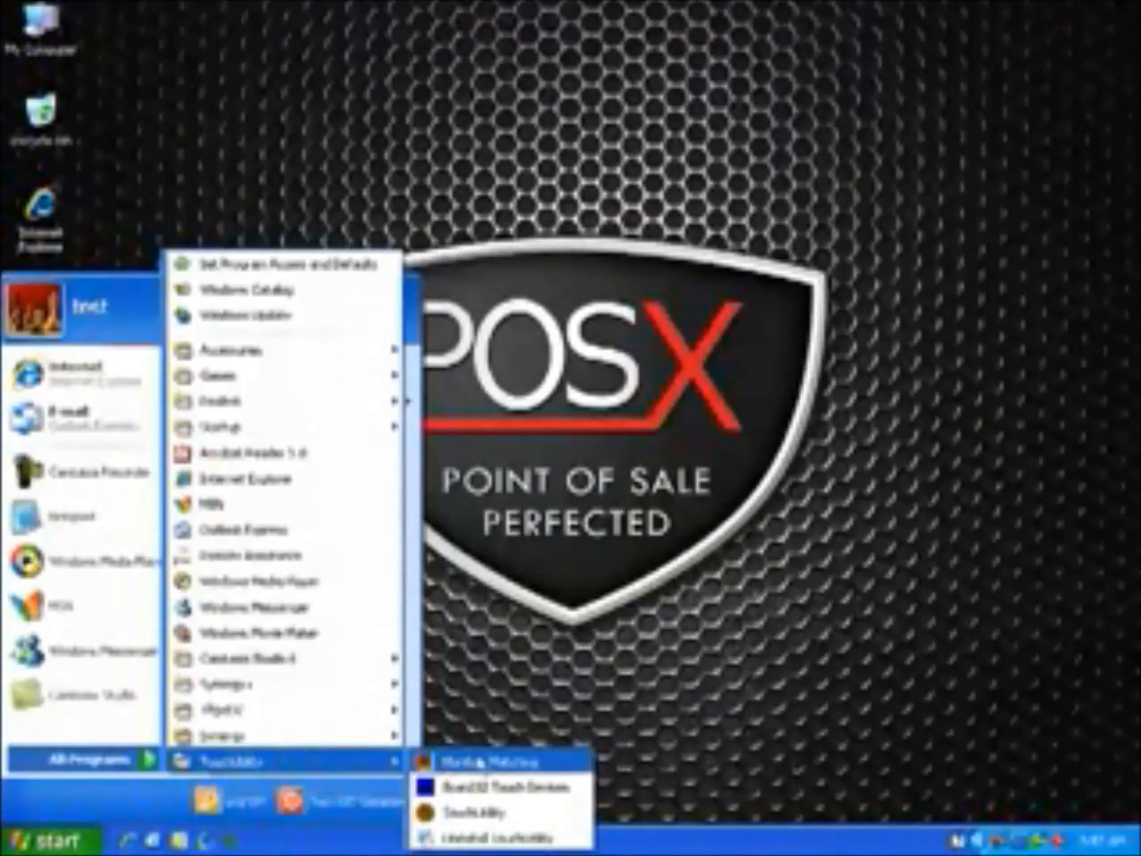
click(495, 813)
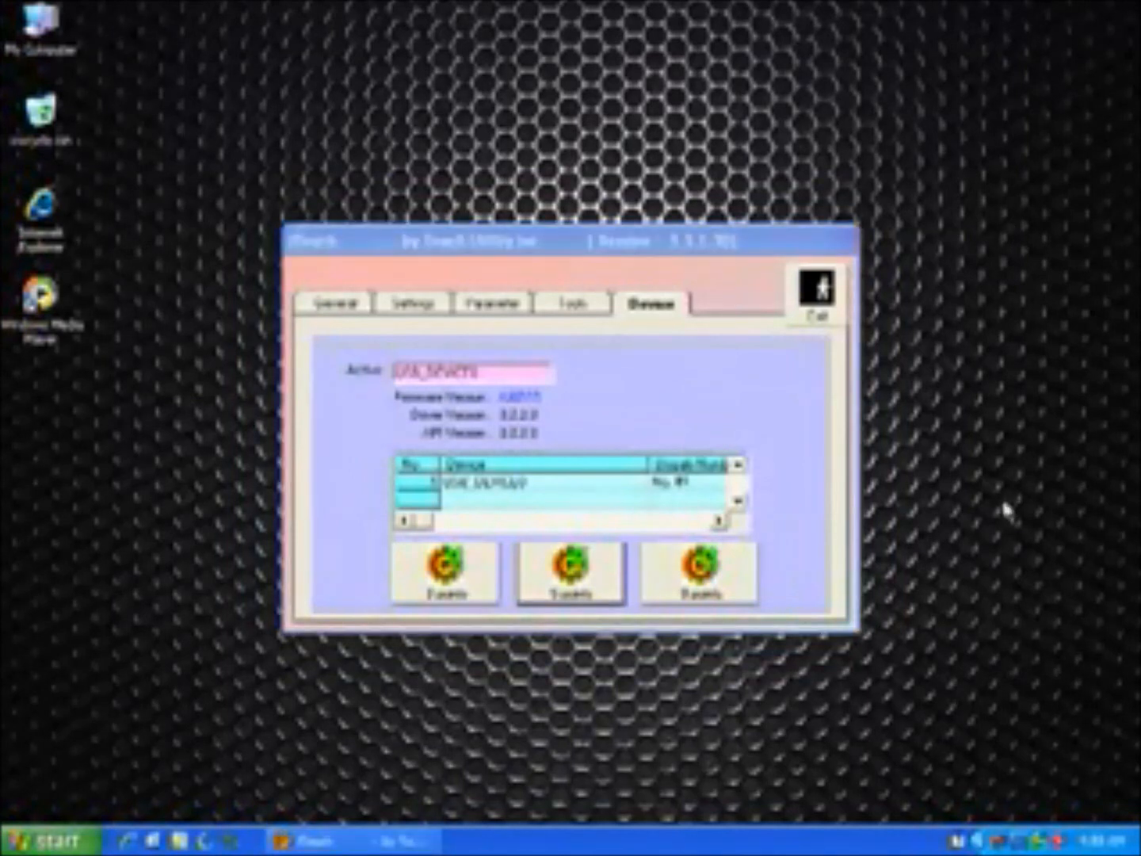
Exit TouchUtility after the calibration completes.
click(816, 295)
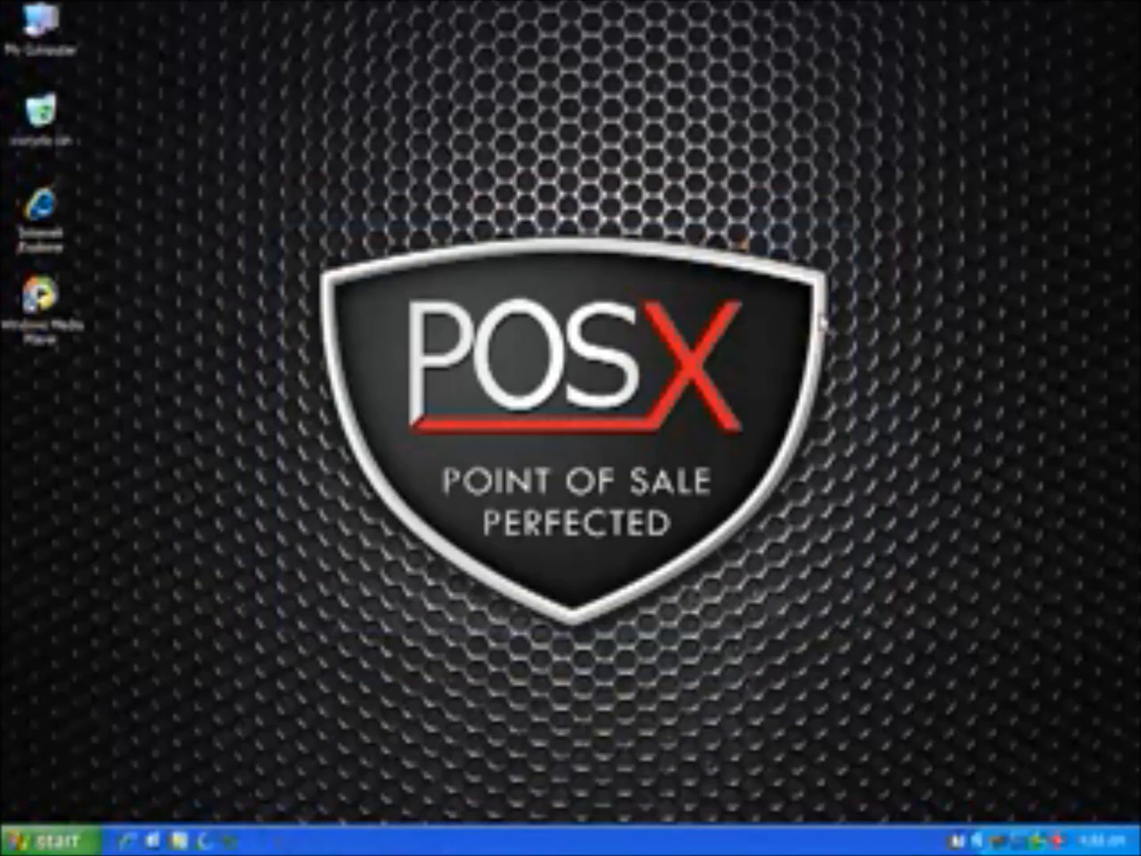